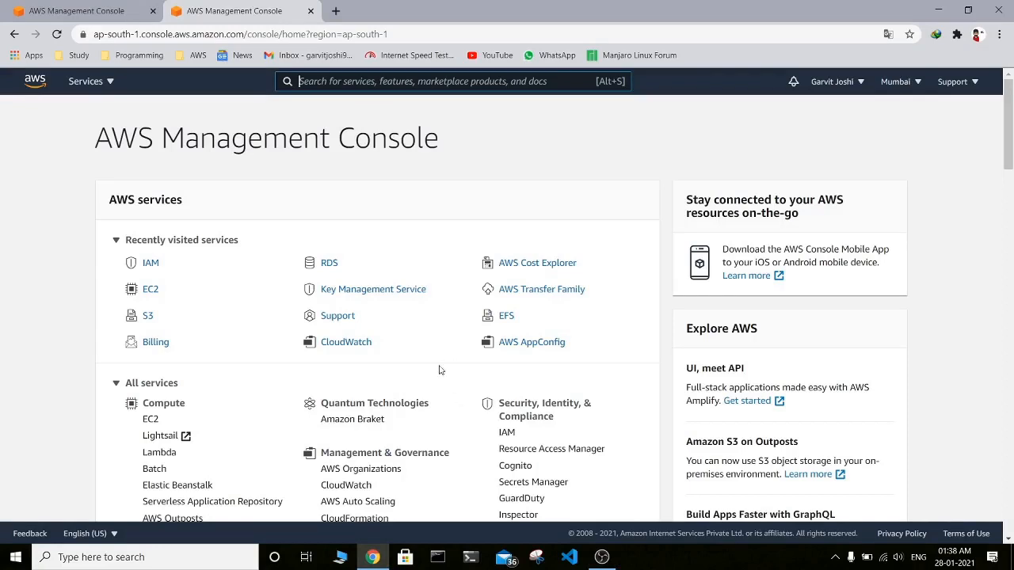
Step: Open the IAM service dashboard and check its region selection list
click(149, 265)
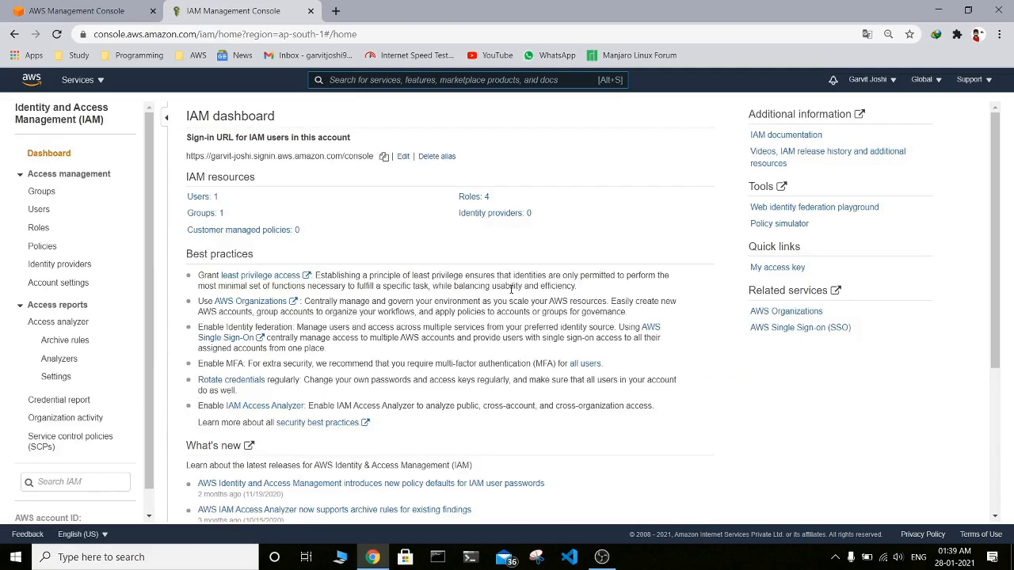
click(920, 82)
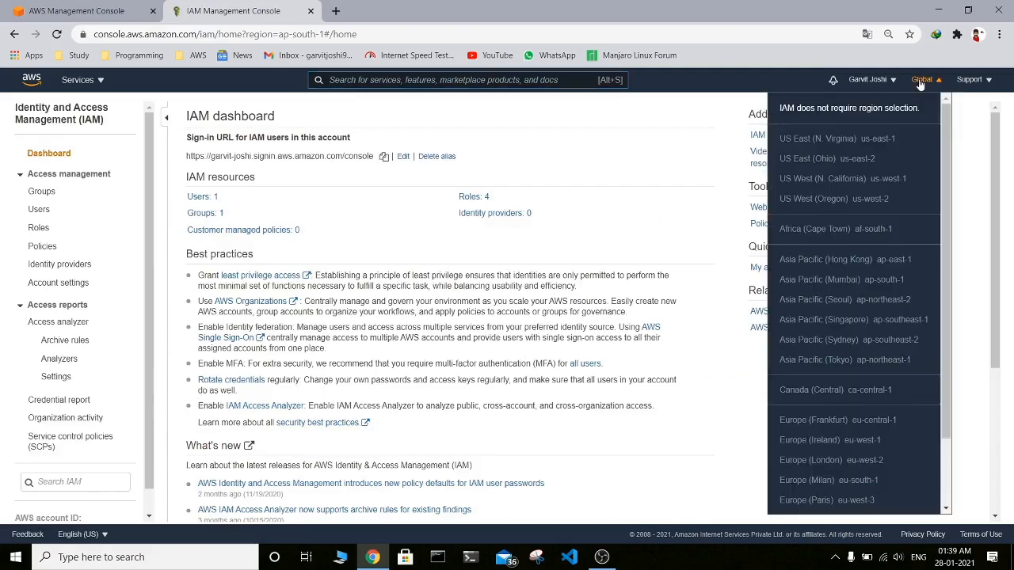
drag(806, 111, 922, 86)
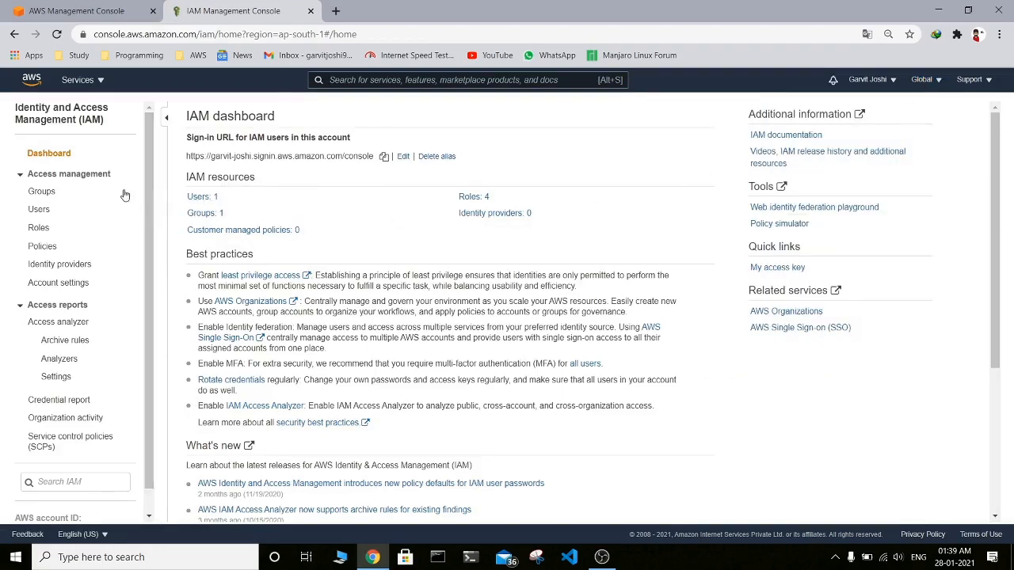
Step: Start adding two IAM users and name them DemoUser1 and Demouser2
click(39, 209)
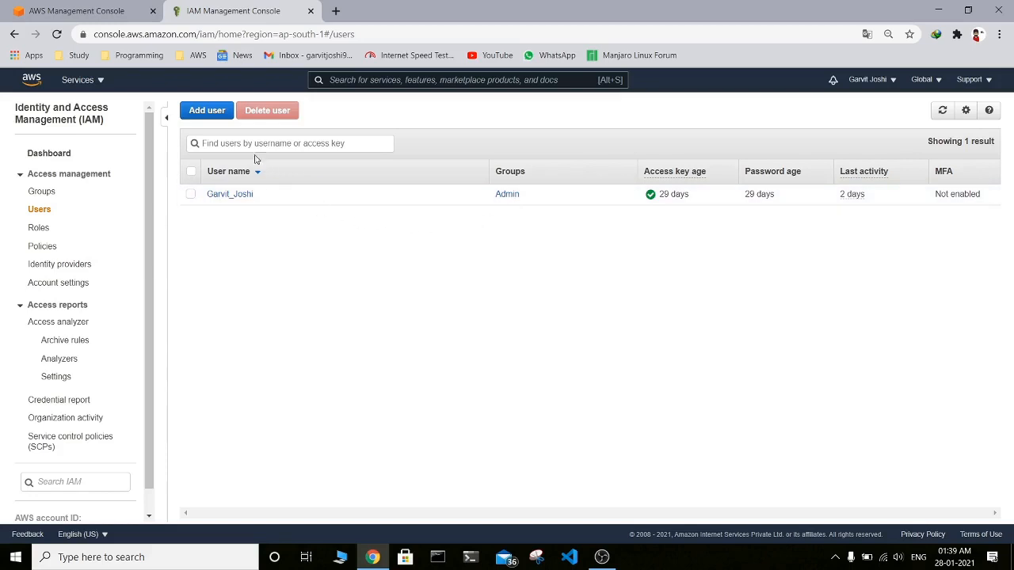
click(200, 121)
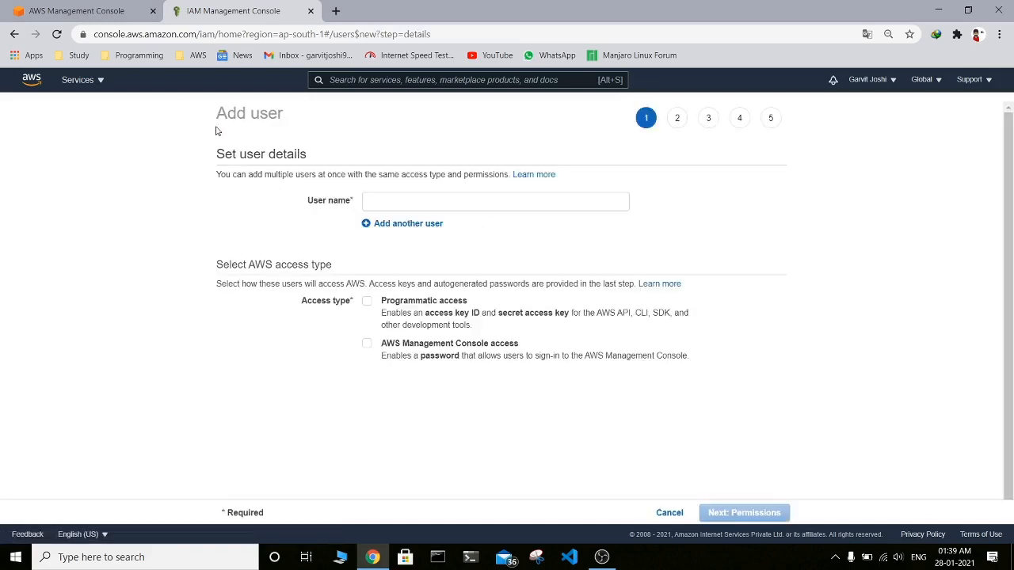
click(369, 202)
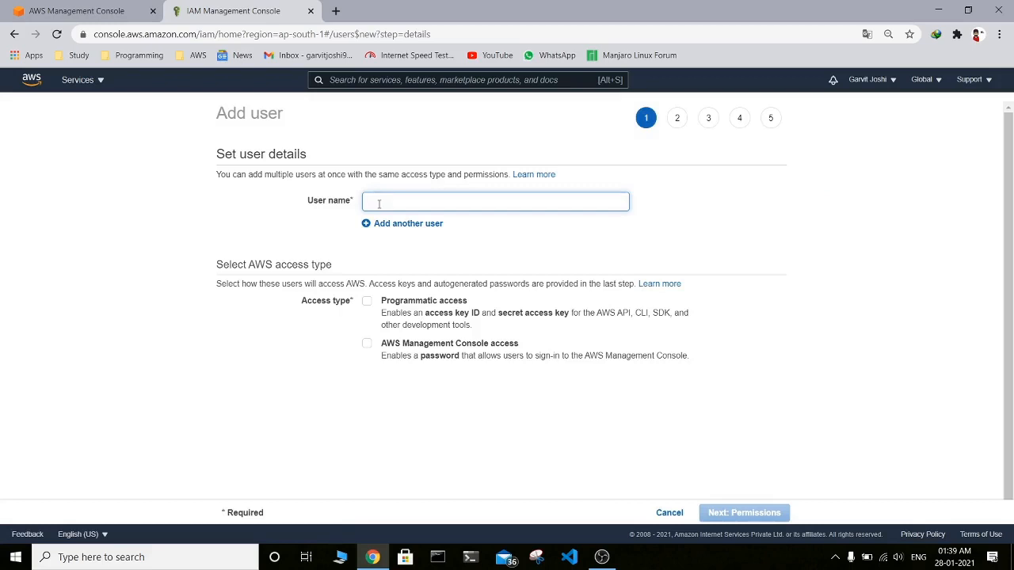
text(DemoUser1)
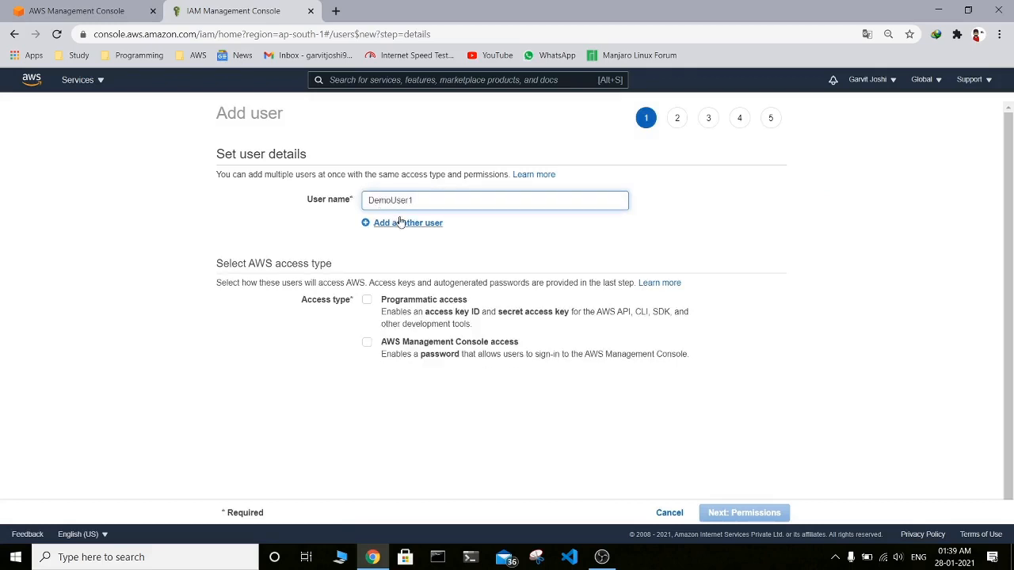
click(403, 223)
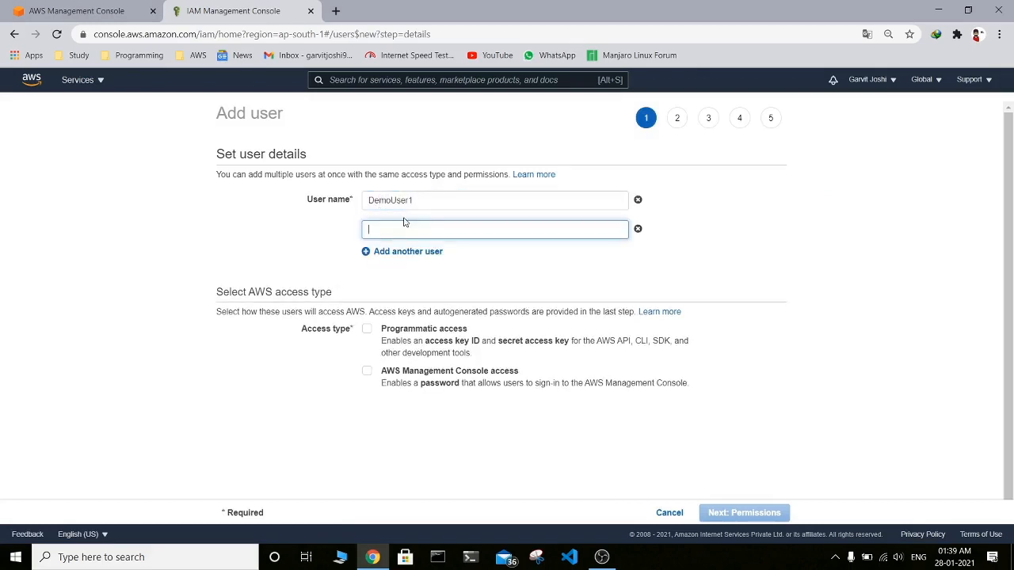
text(Demouser2)
Step: Grant the users AWS Management Console access with autogenerated passwords and no required password reset, and proceed to permissions
click(368, 373)
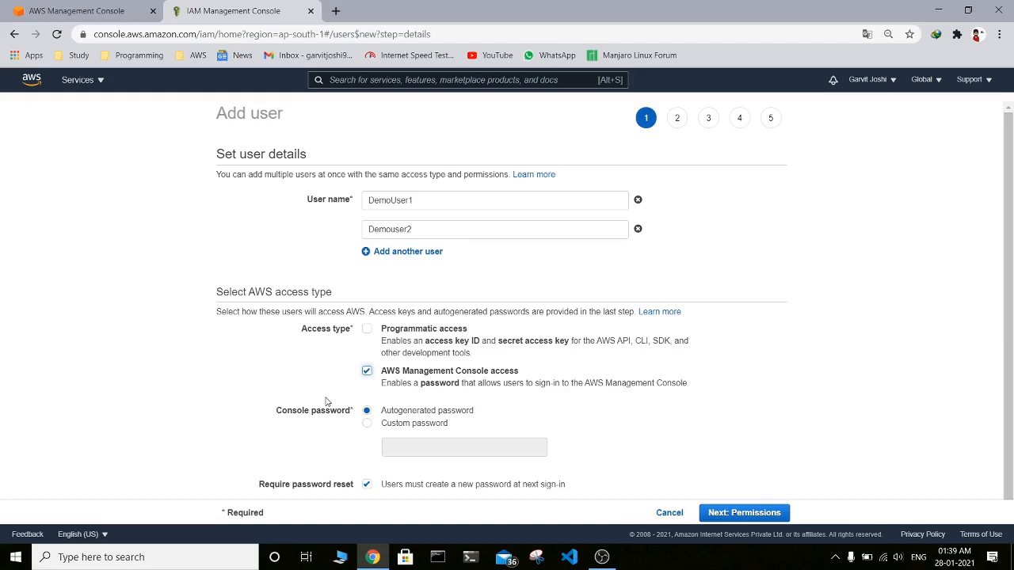
scroll(441, 414, down, 1)
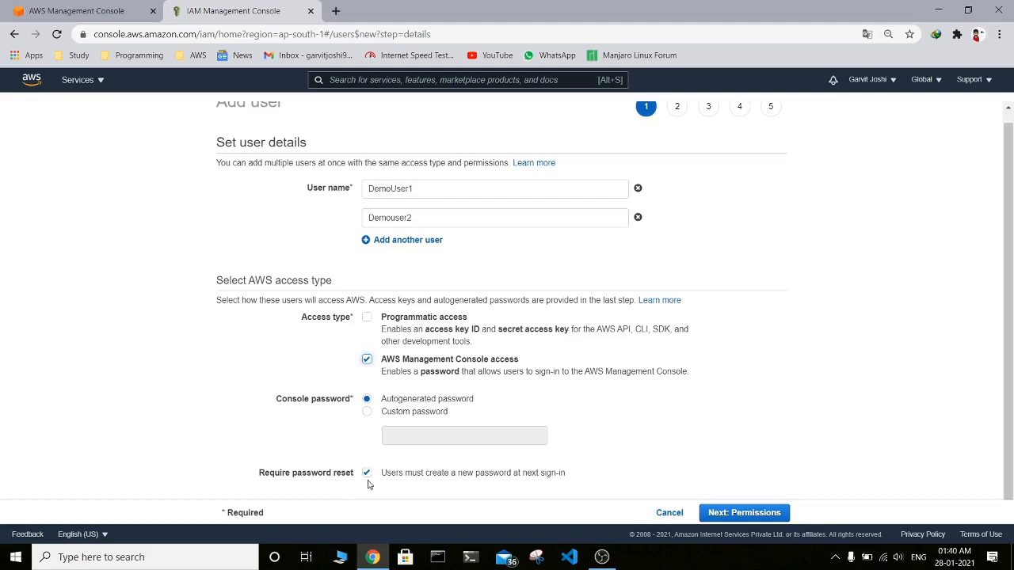
click(367, 474)
click(728, 513)
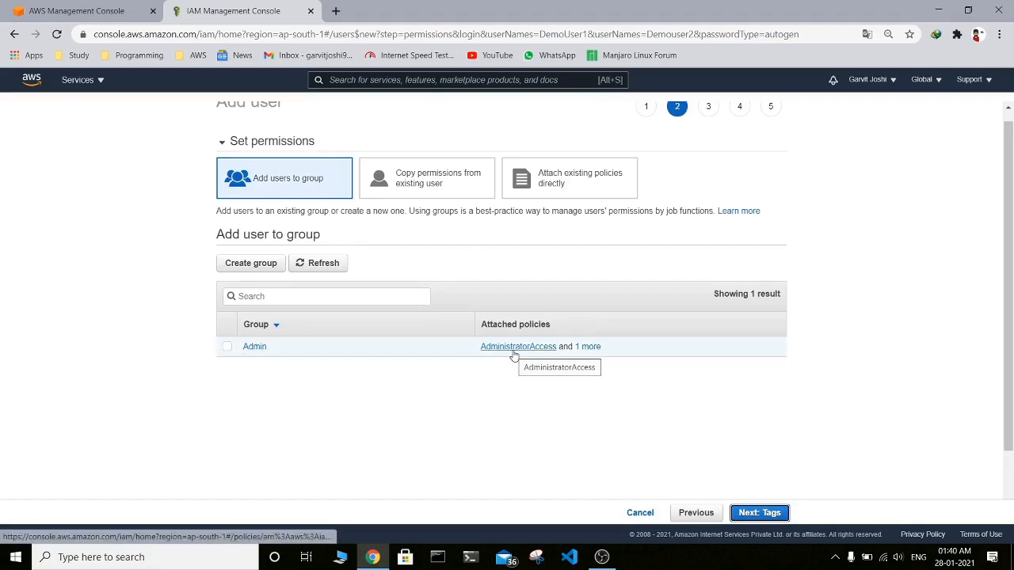
Step: Create a group named Developer with the AmazonEC2FullAccess policy attached for the new users
click(258, 269)
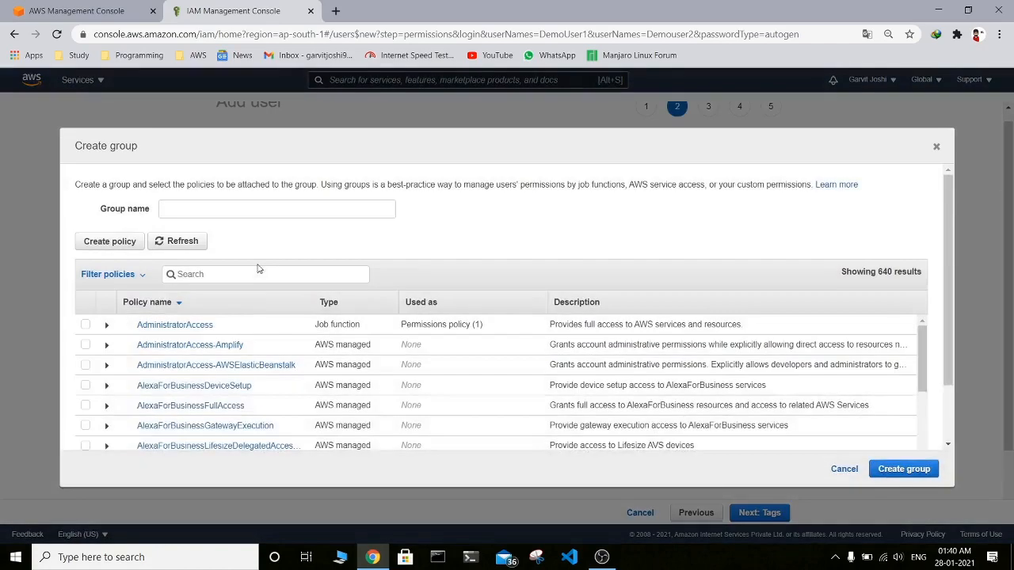
click(254, 210)
text(Developer)
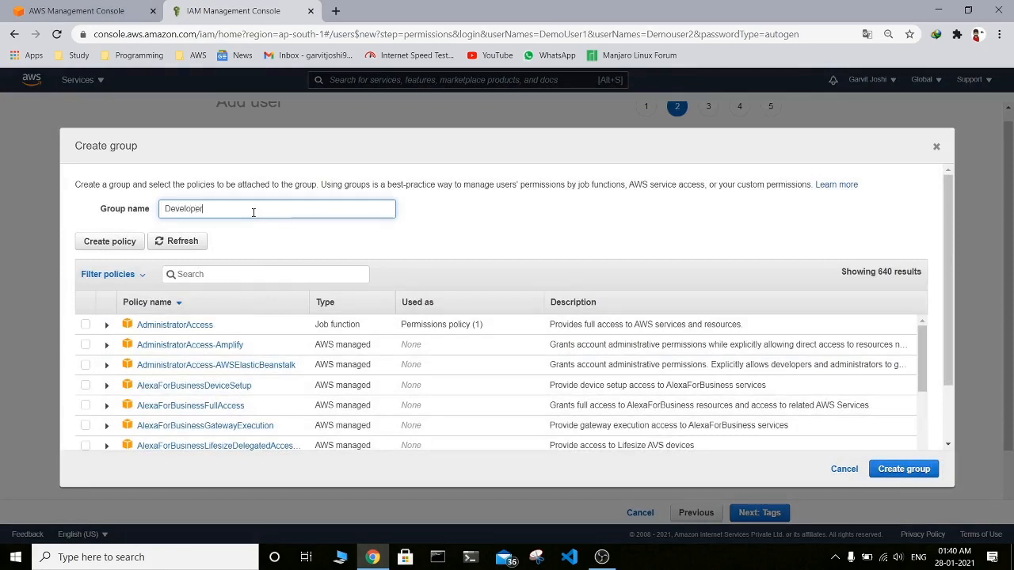
click(227, 273)
text(Ec)
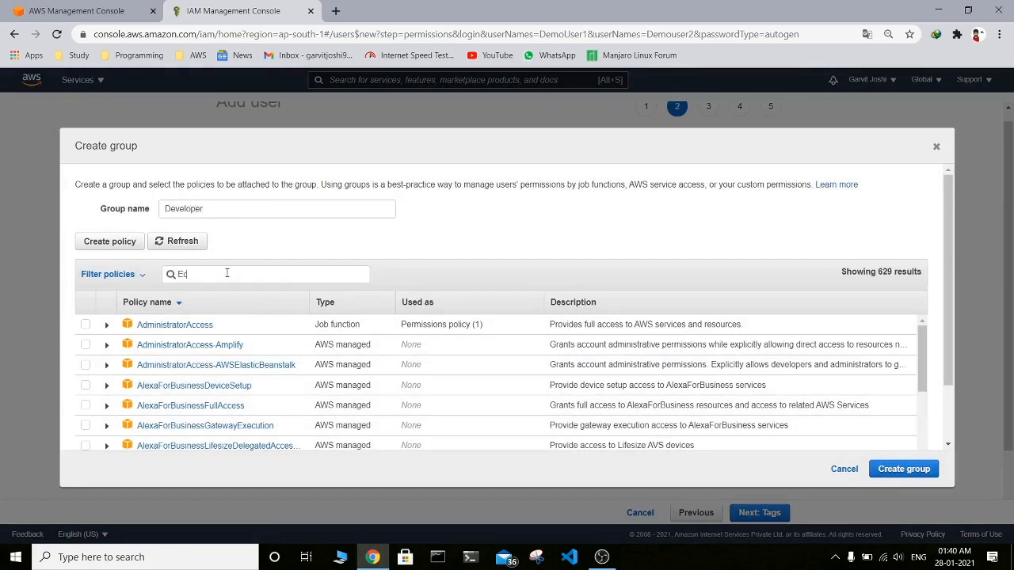
text(2Full)
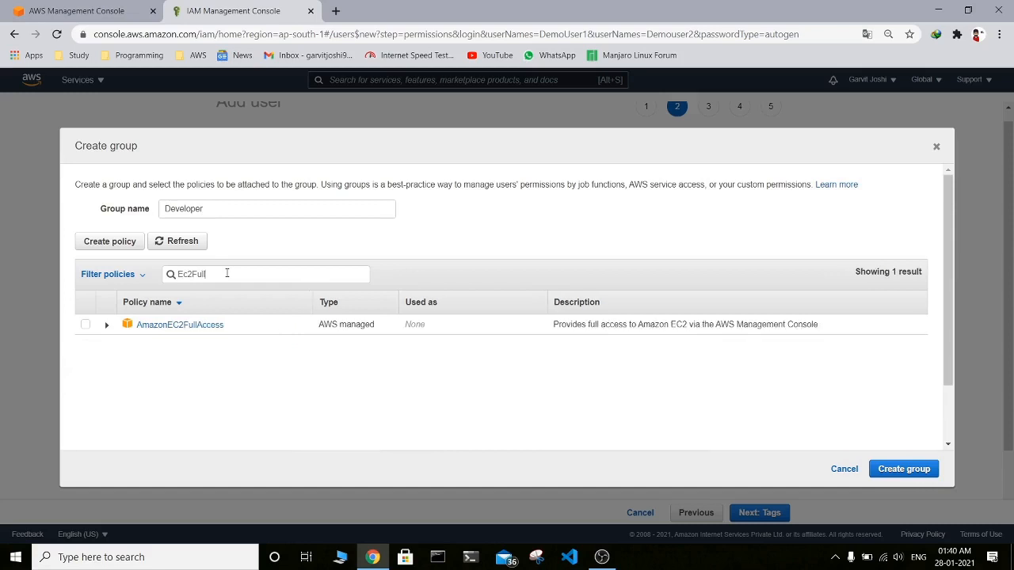
click(85, 325)
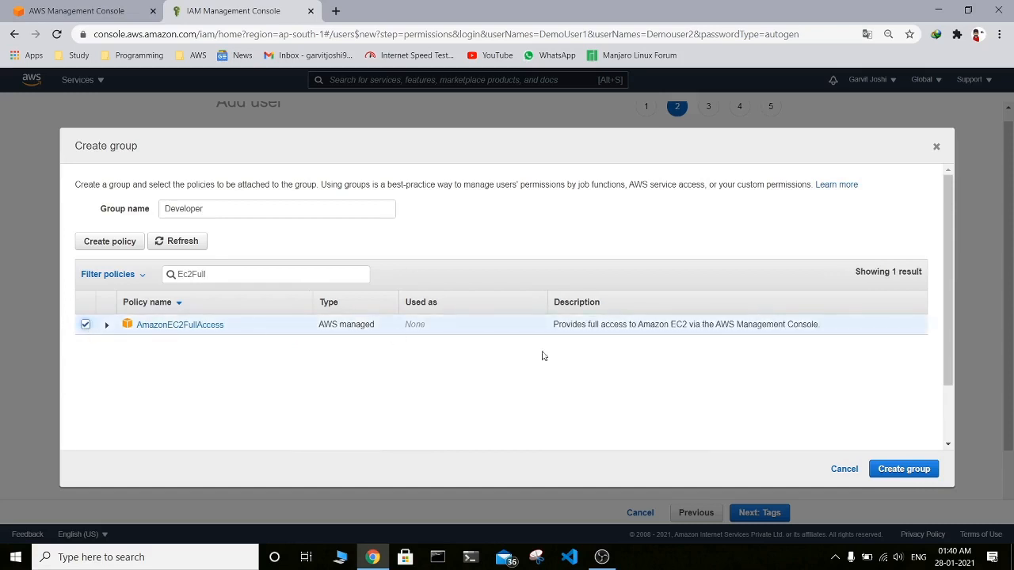
click(893, 469)
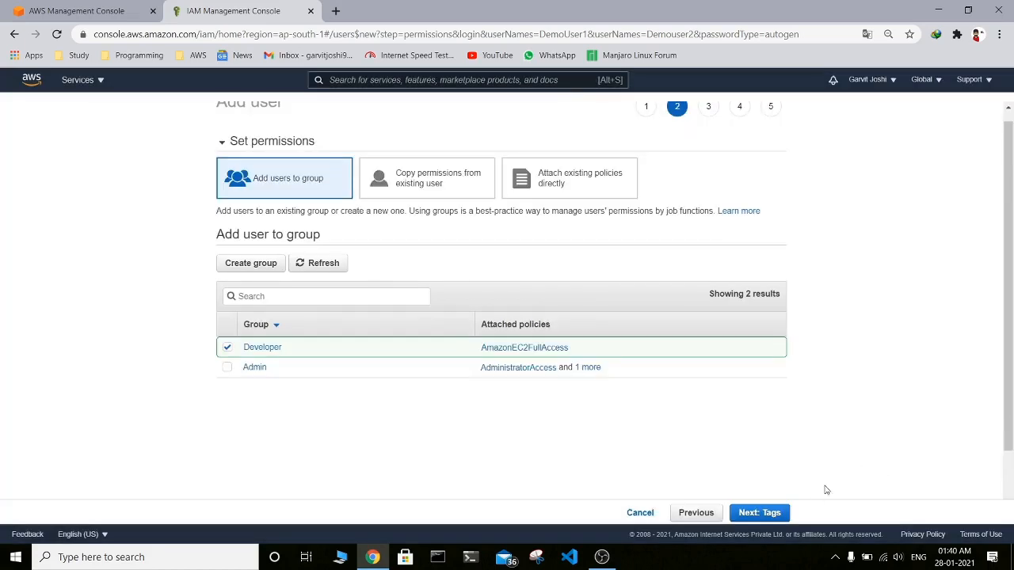
Step: Add a tag to the new users with the key Developer and the value "This is a Demo"
click(771, 514)
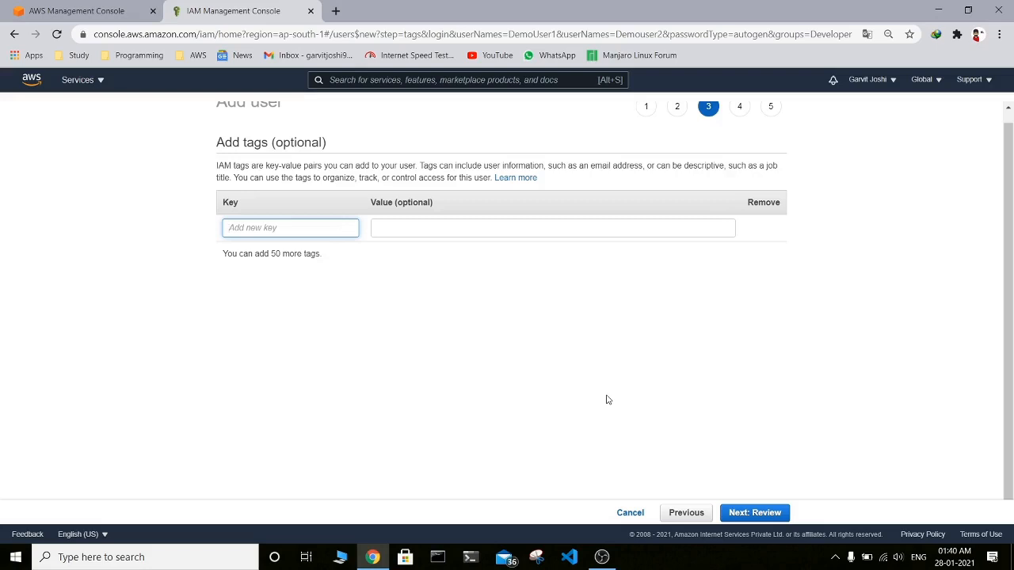
click(315, 227)
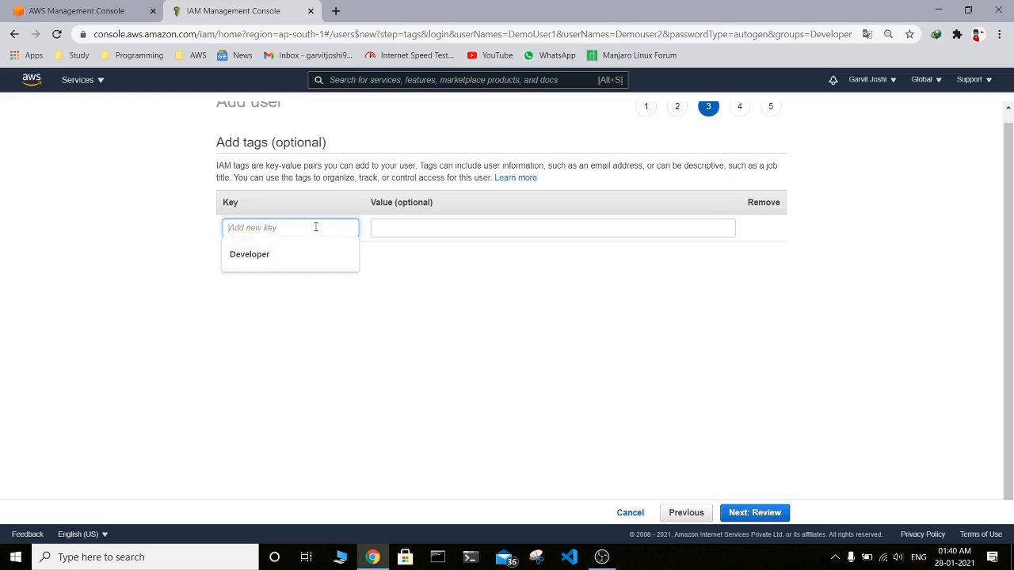
click(265, 254)
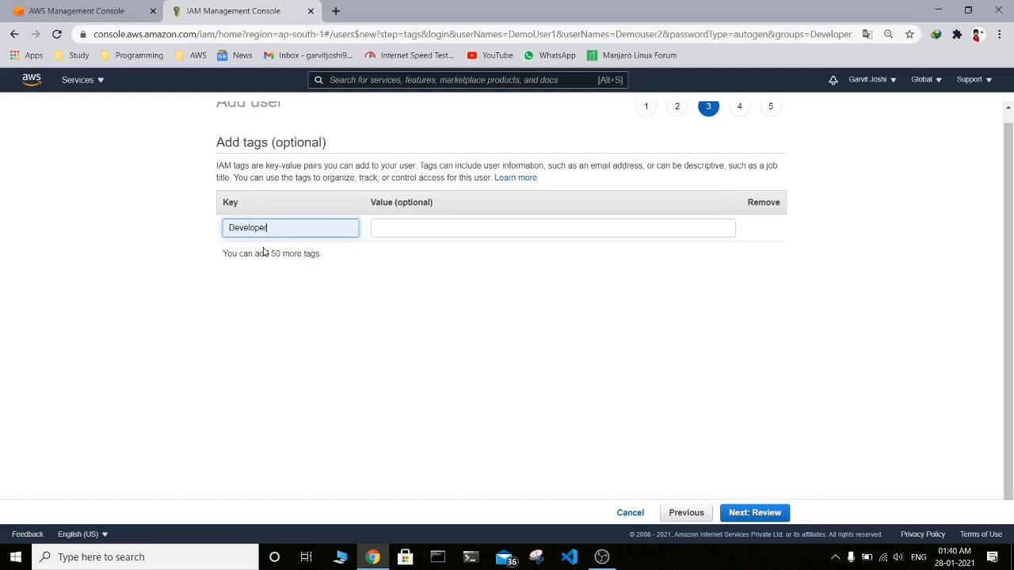
click(410, 221)
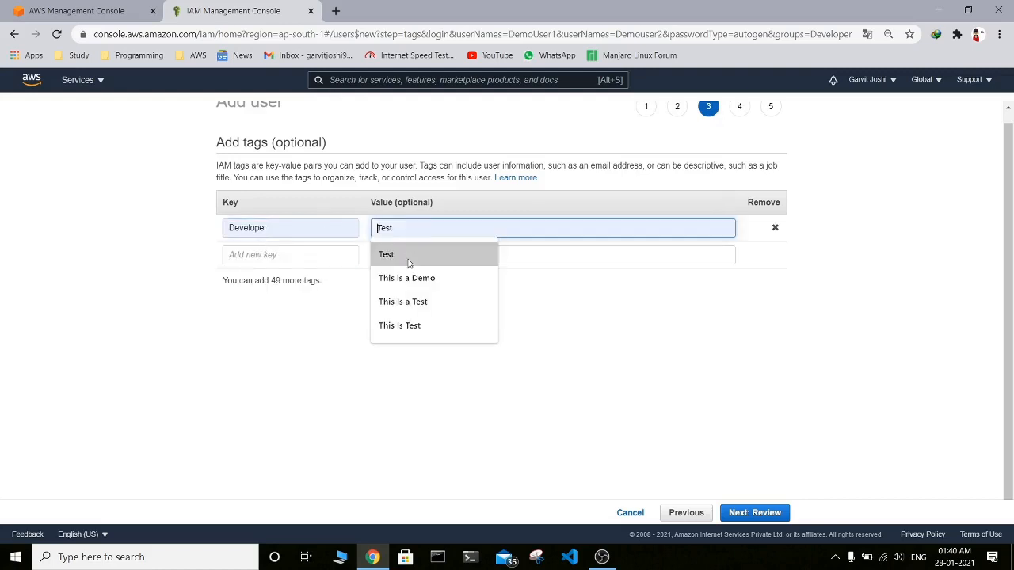
click(409, 283)
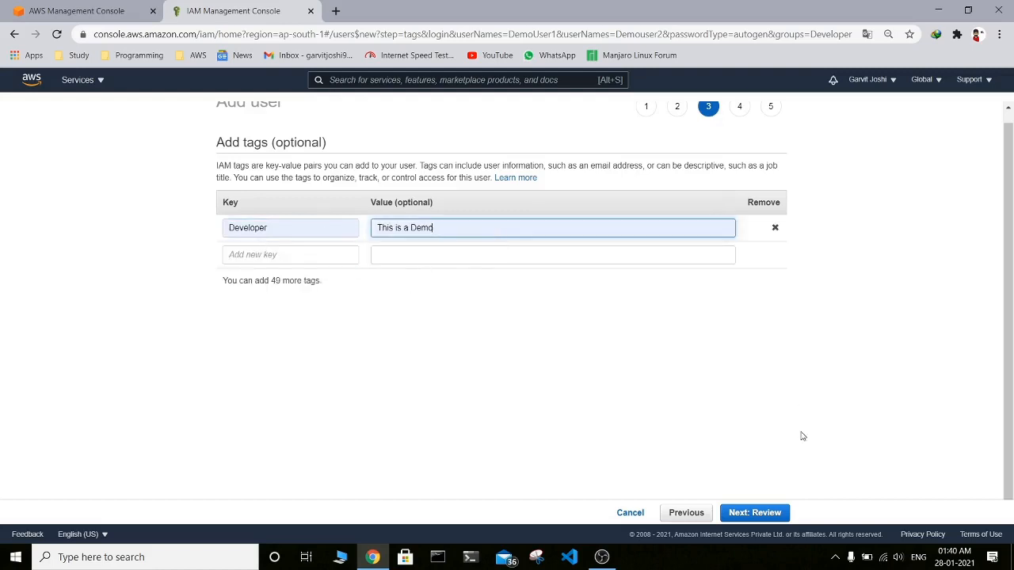
Step: Create the two reviewed users and download their credentials as a CSV file, closing the wizard when done
click(753, 512)
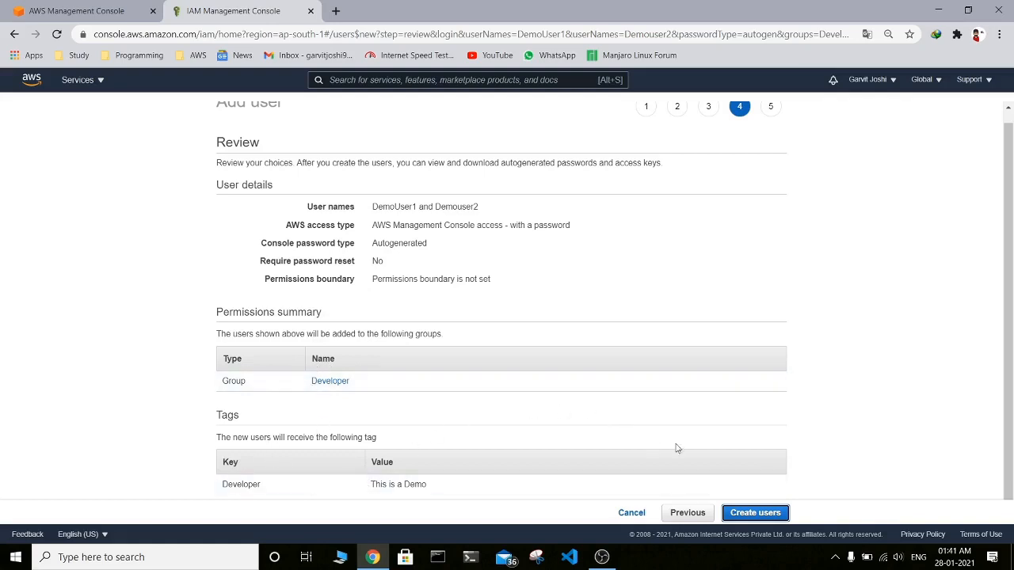
click(757, 513)
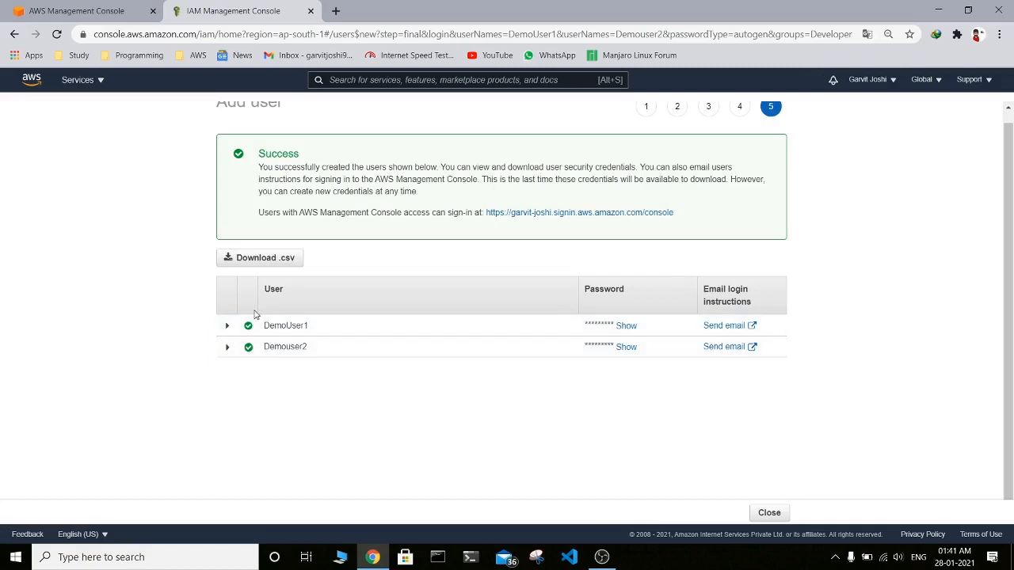
click(255, 261)
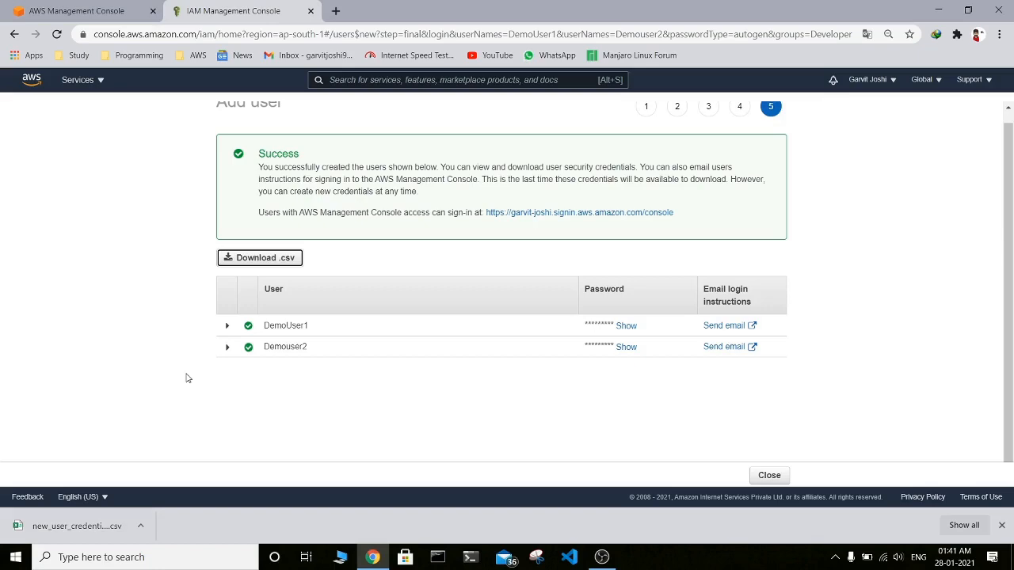
click(756, 476)
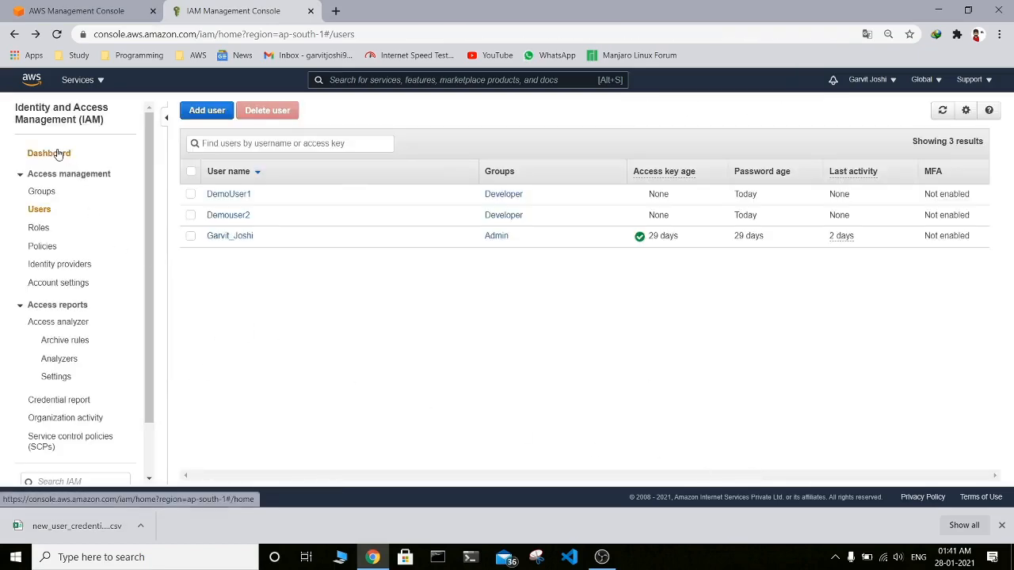
Step: Copy the IAM users' sign-in URL from the IAM dashboard and sign out of the current account
click(57, 155)
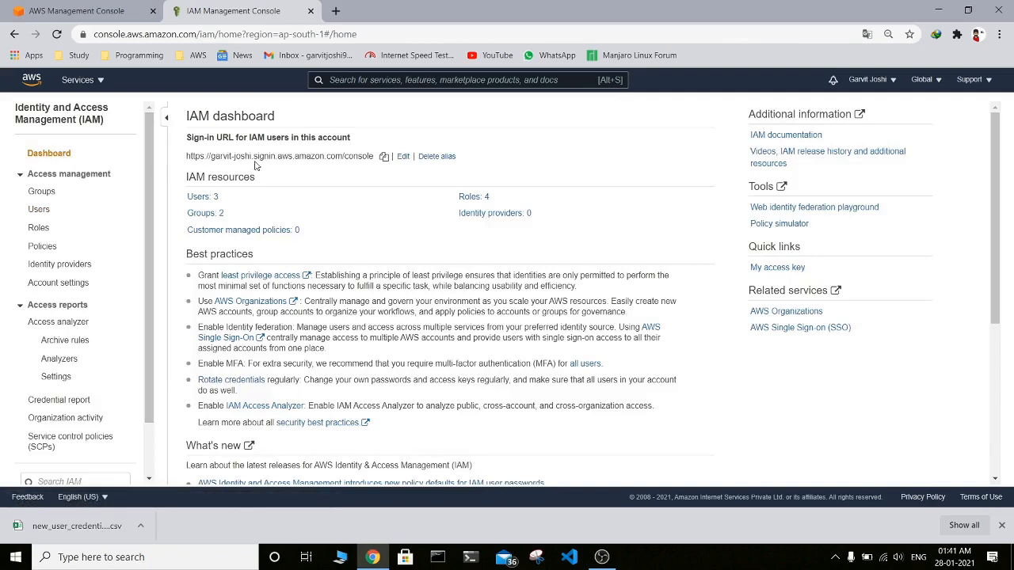
click(384, 156)
click(882, 80)
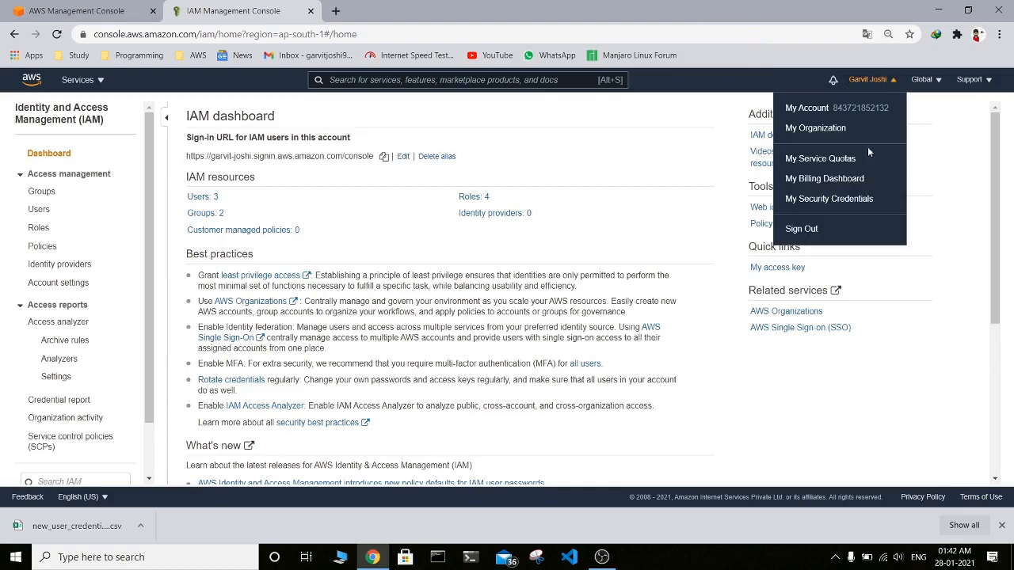
click(807, 234)
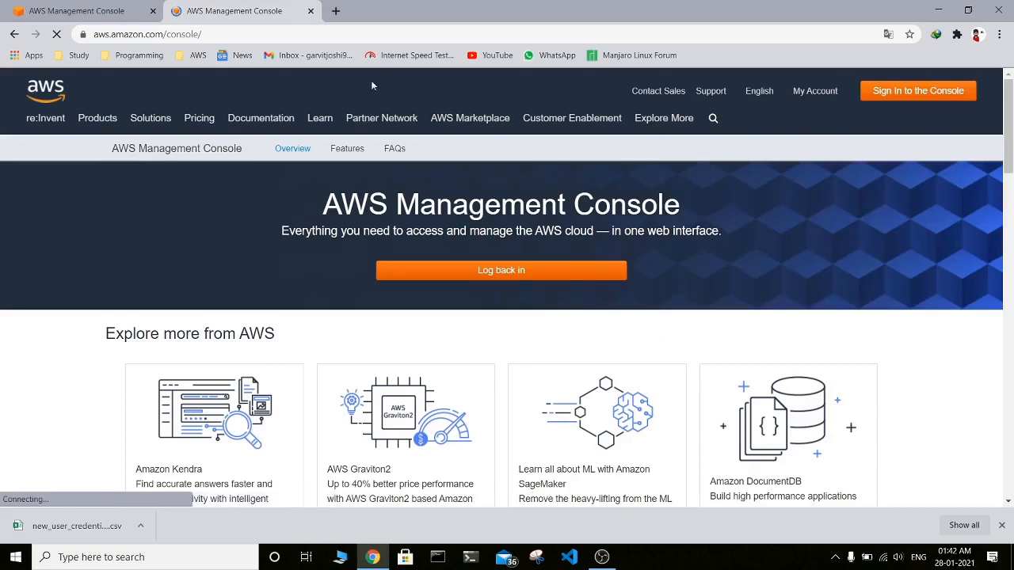
Step: Load the copied IAM users' sign-in URL in the current browser tab
drag(203, 34, 146, 43)
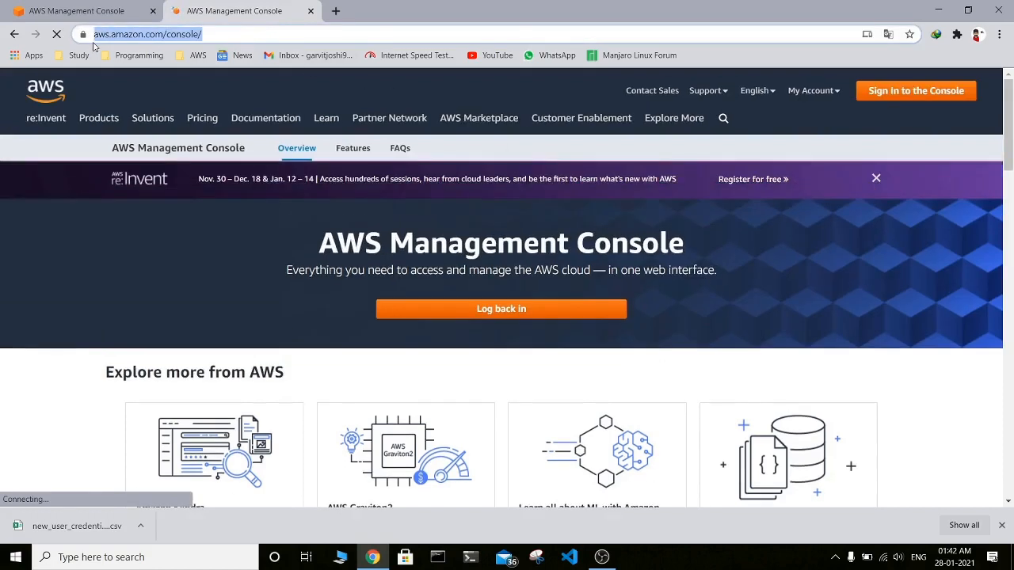
key(ctrl+v)
key(Return)
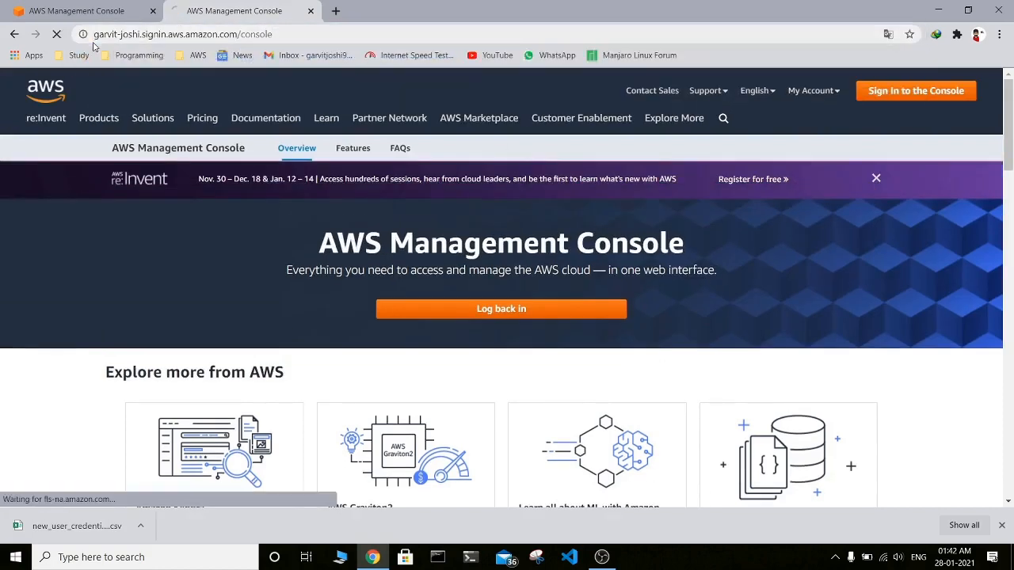
Step: Open the downloaded new_user_credentials CSV in Excel and copy the user name DemoUser1 into the browser's IAM user name field
click(76, 525)
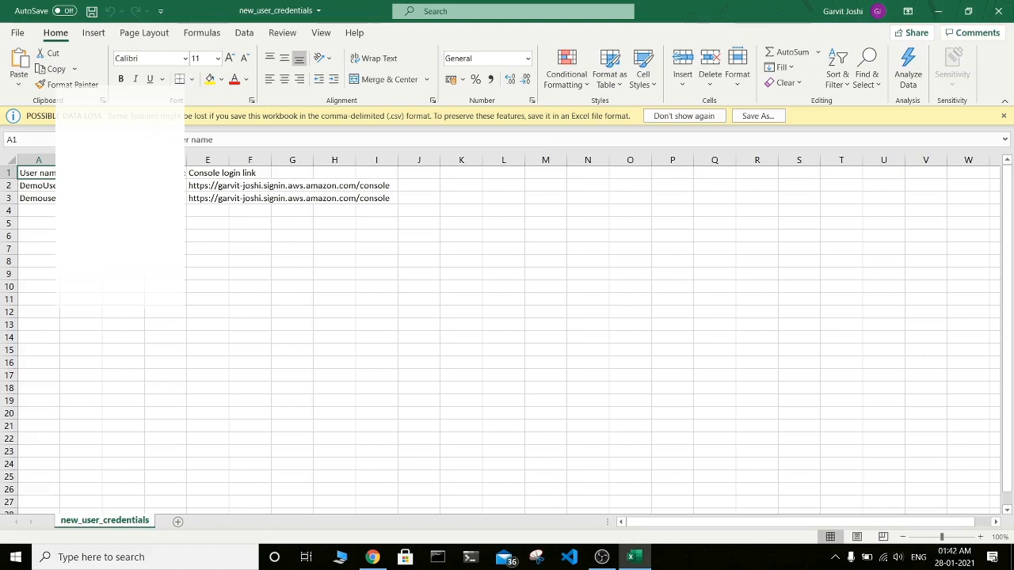
click(39, 187)
key(ctrl+c)
click(372, 557)
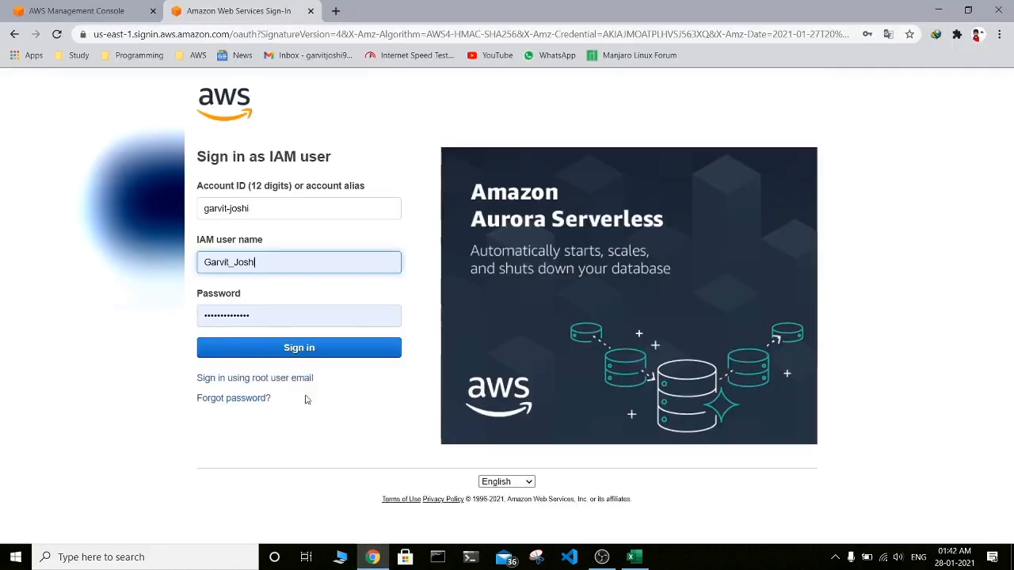
double_click(337, 262)
key(ctrl+v)
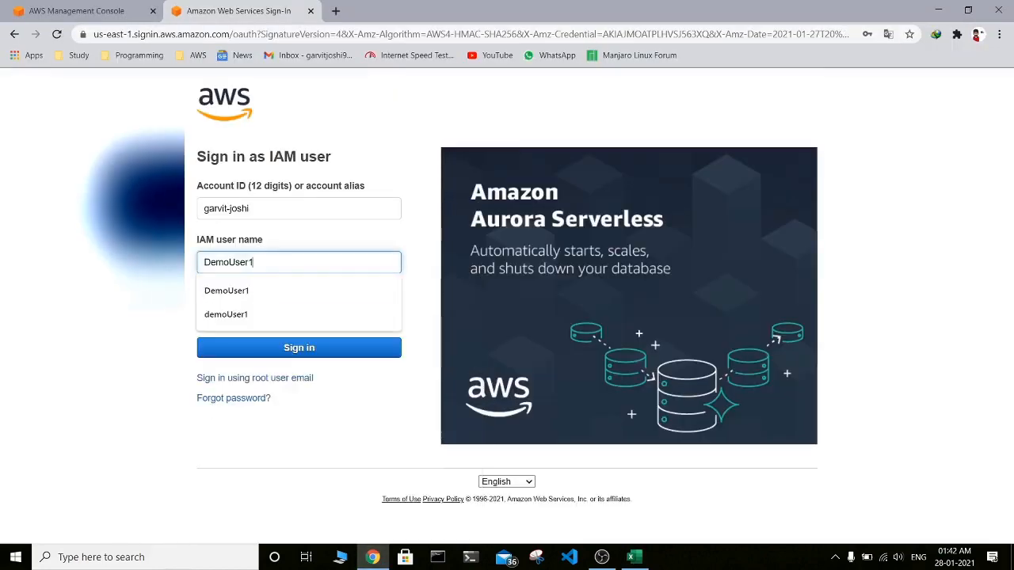
Step: Sign in to the console with DemoUser1's account password copied from the new_user_credentials workbook, and check the signed-in account's details
click(631, 556)
click(83, 186)
key(ctrl+c)
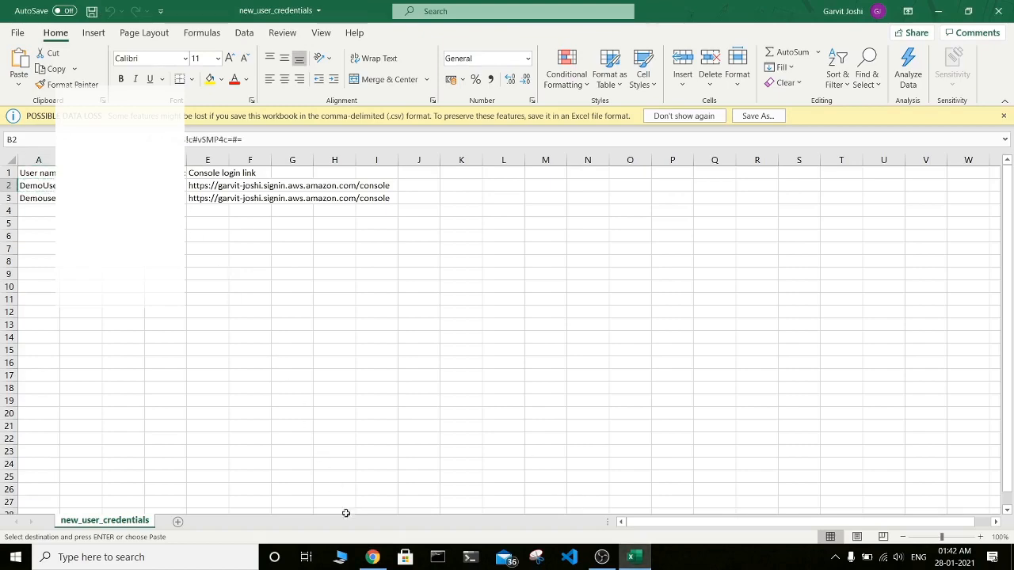
click(372, 557)
click(237, 316)
drag(250, 315, 168, 308)
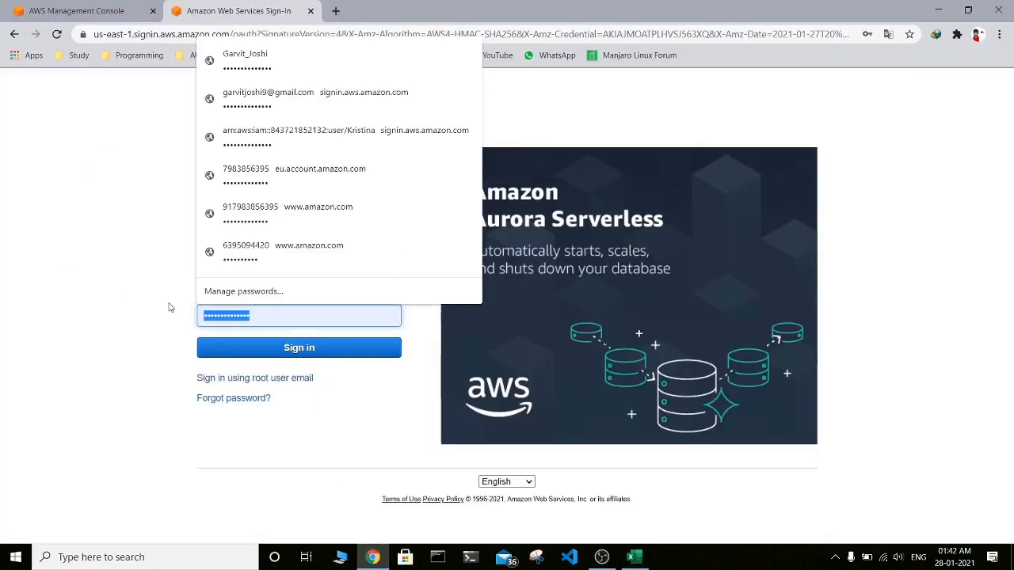
key(ctrl+v)
click(283, 349)
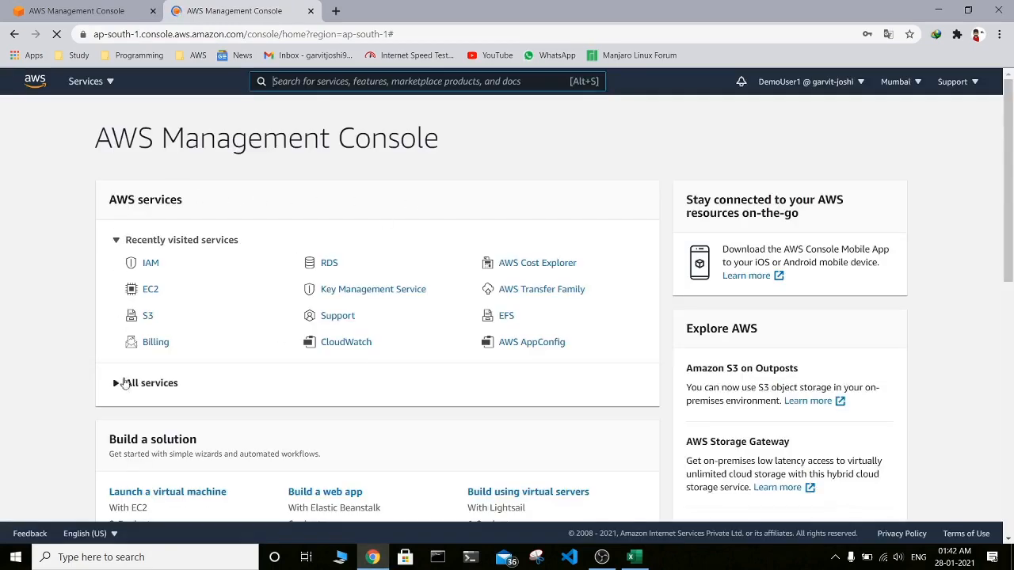
click(836, 82)
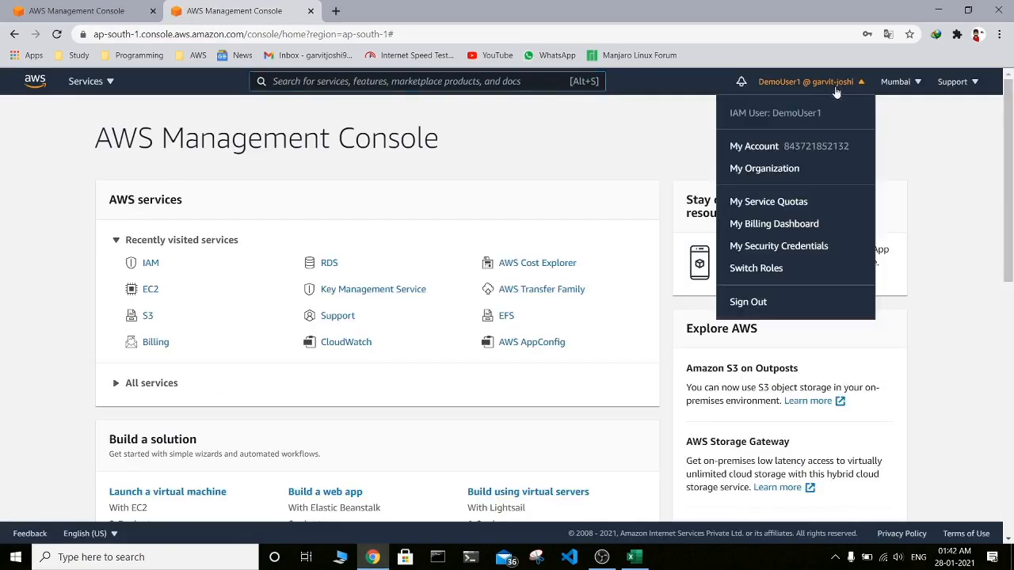
click(820, 86)
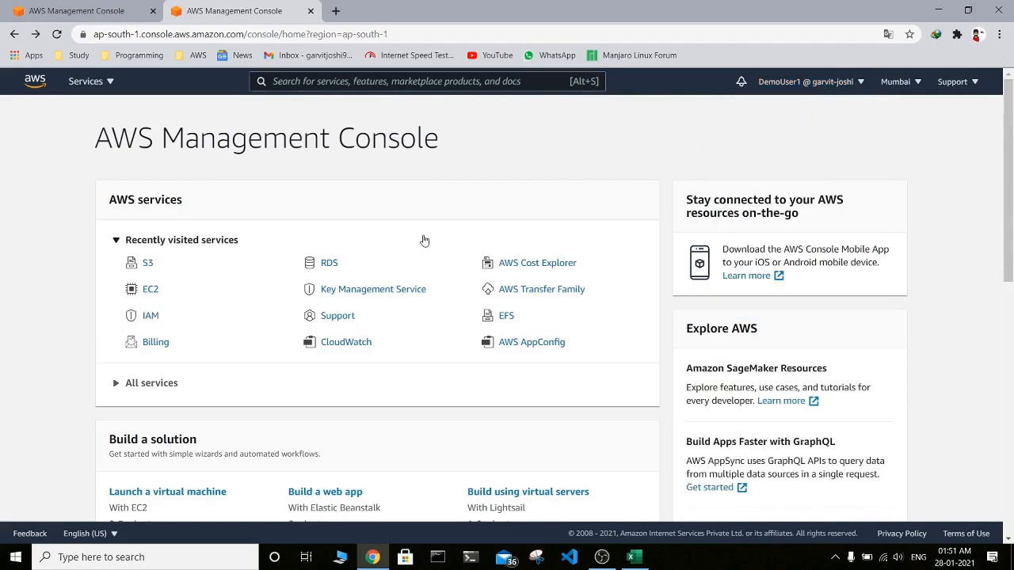
Step: Open the recently visited EC2 and S3 services, each in its own new browser tab
right_click(154, 294)
click(165, 301)
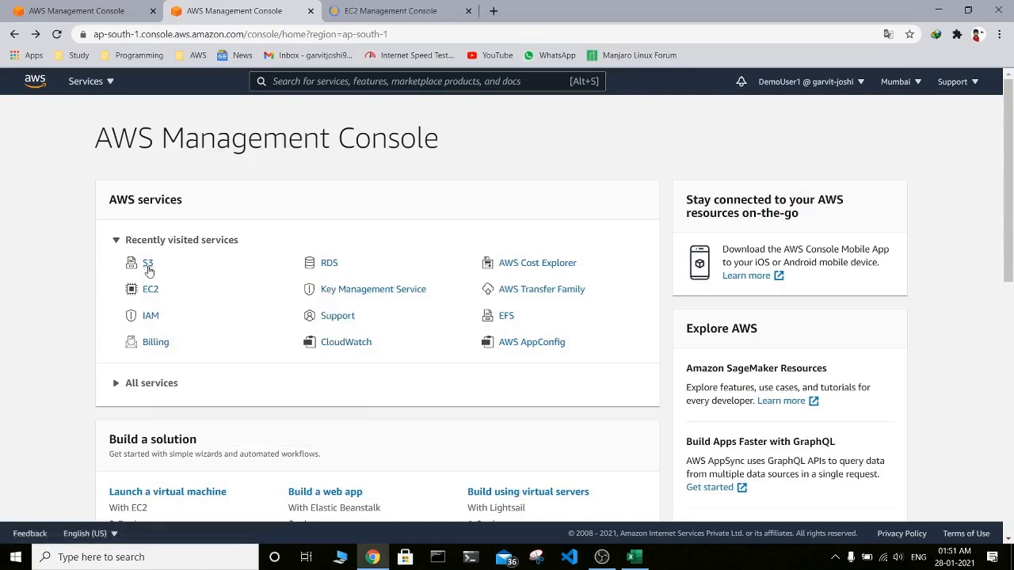
right_click(145, 264)
click(161, 274)
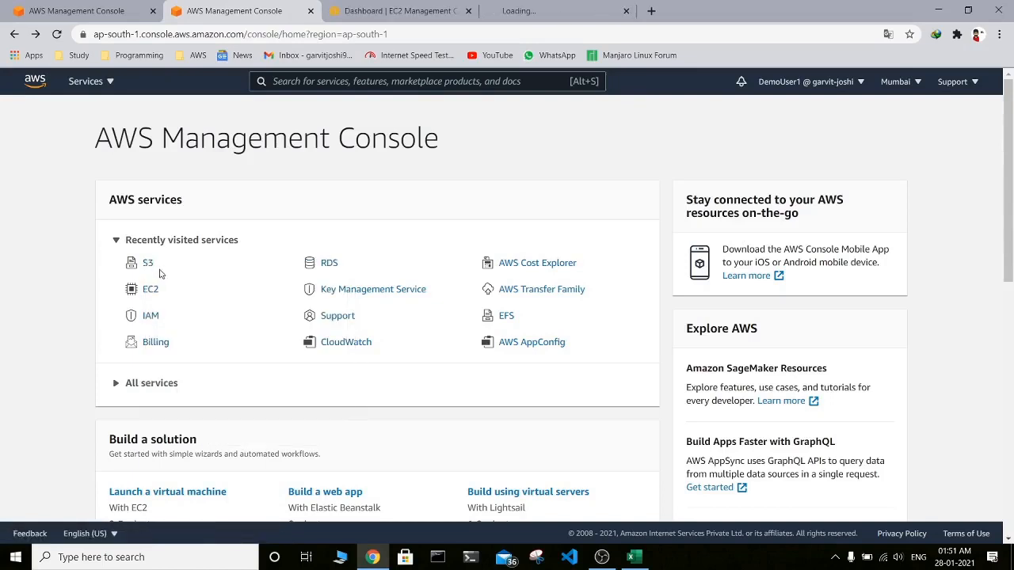
Step: Examine the resources on the EC2 dashboard and the permission message in the S3 bucket list to compare DemoUser1's access
click(372, 10)
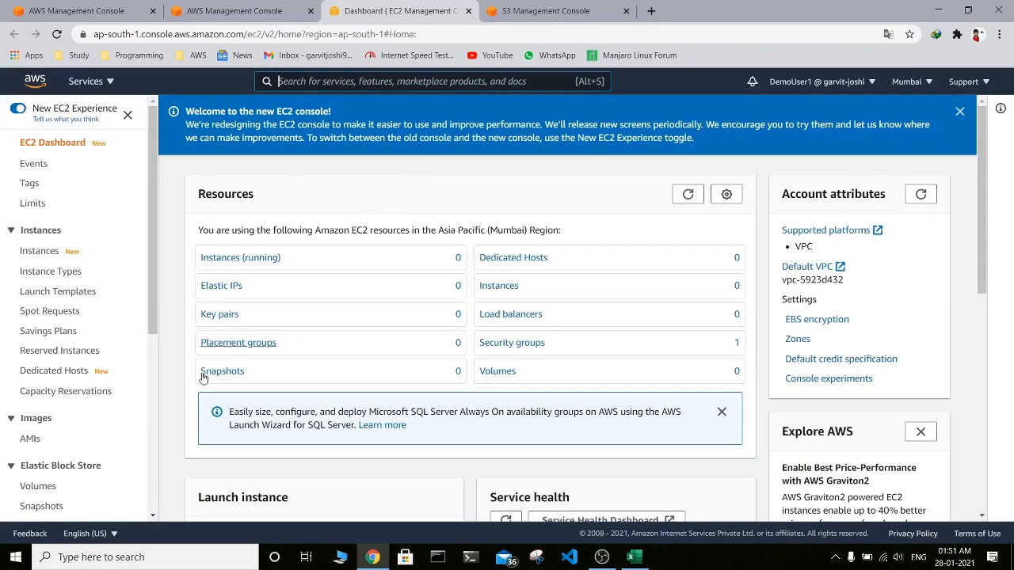
click(511, 10)
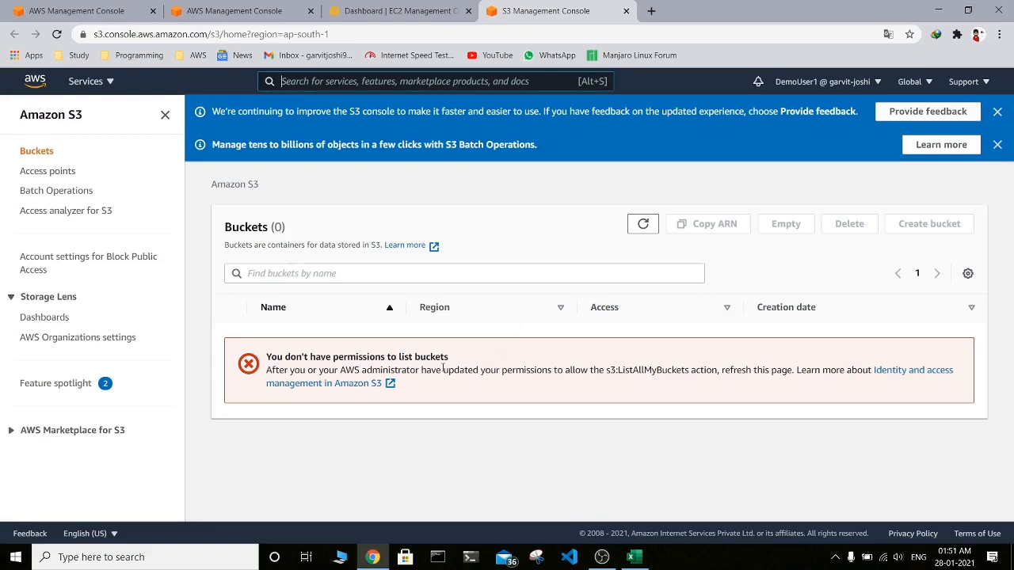
drag(332, 359, 454, 358)
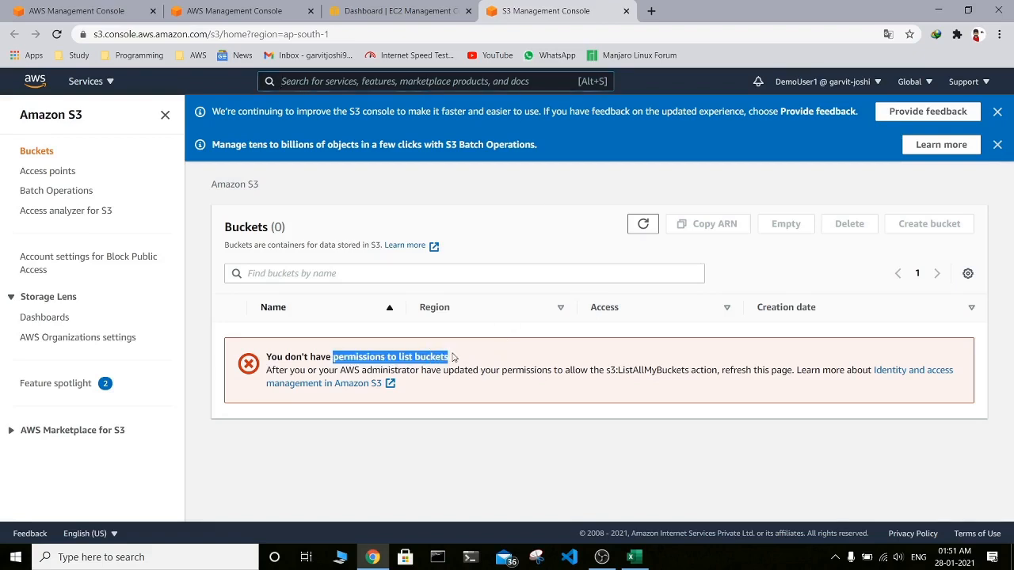